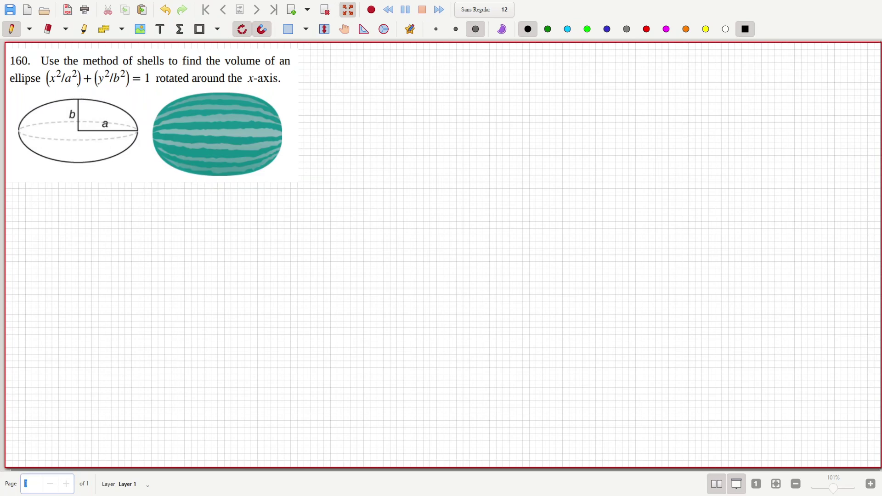
- Extend the vertical and horizontal axes through the ellipse and mark a red shell labelled b and r
left_click_drag(78, 84, 79, 111)
left_click_drag(6, 131, 24, 131)
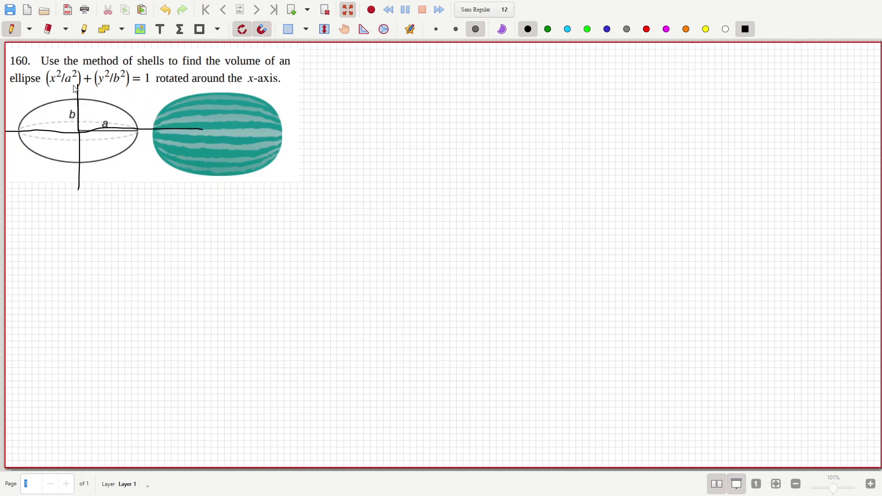
left_click(647, 29)
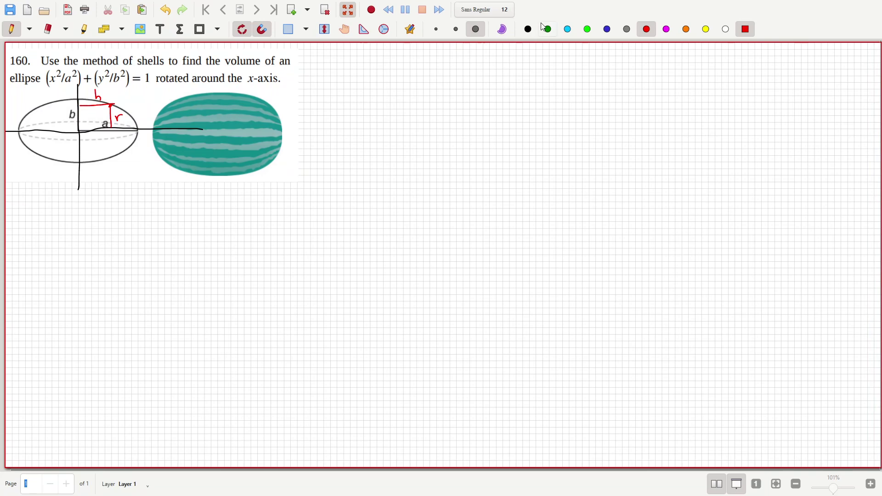
left_click(529, 29)
- Write V = 2π∫ from 0 to b below the figure
mouse_move(37, 236)
left_mouse_down()
mouse_move(50, 224)
mouse_move(106, 238)
left_mouse_up()
mouse_move(113, 225)
left_mouse_down()
mouse_move(112, 237)
mouse_move(122, 224)
left_mouse_up()
left_click_drag(118, 225, 118, 238)
left_click_drag(131, 206, 129, 261)
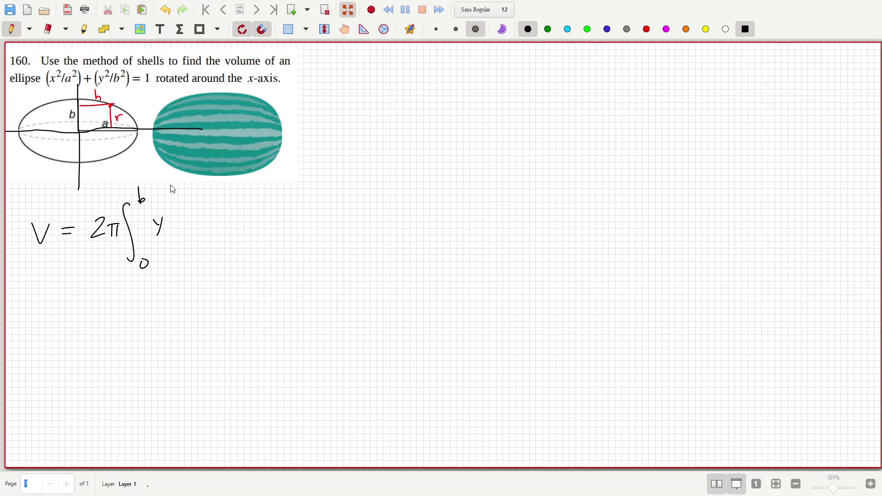
- Write the integrand a·y·√(1 − y²/b²), trimming the root bar's overhanging end
left_click_drag(180, 207, 174, 239)
mouse_move(194, 207)
left_mouse_down()
mouse_move(250, 200)
mouse_move(349, 190)
left_mouse_up()
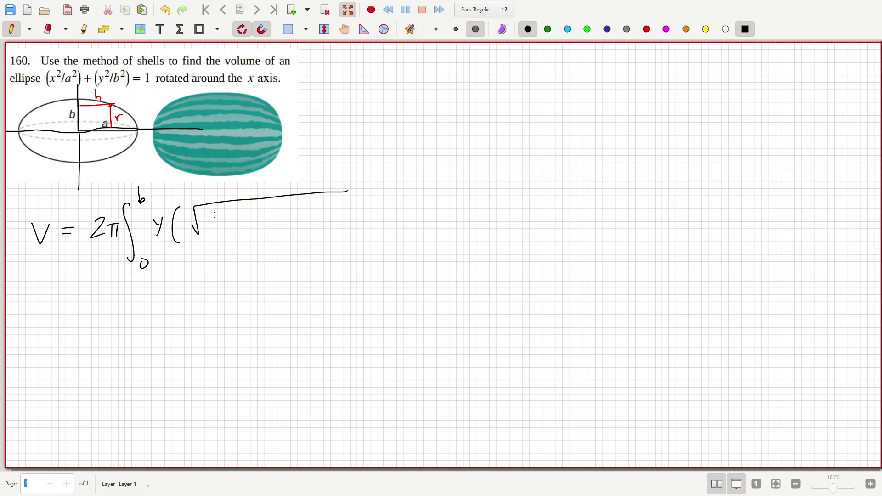
left_click_drag(215, 212, 216, 229)
left_click_drag(271, 202, 281, 231)
key("ctrl+shift+e")
left_click_drag(291, 196, 353, 190)
key("ctrl+shift+p")
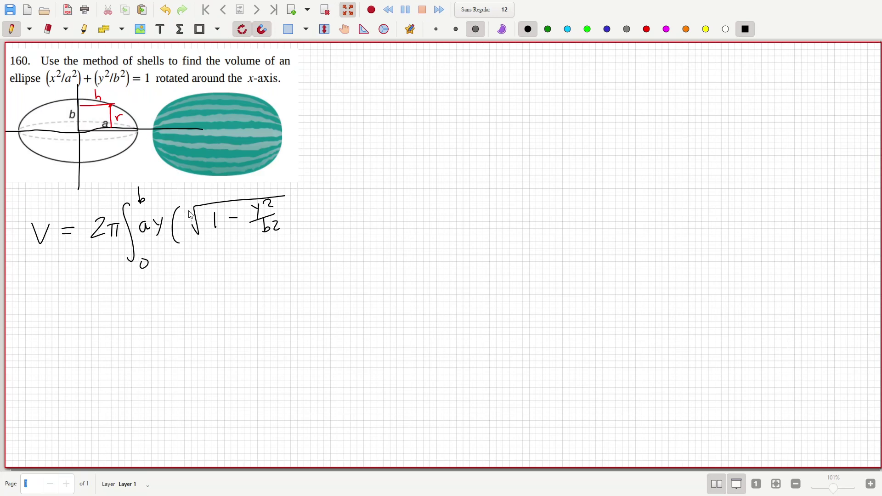
- Erase the stray parenthesis before the root and begin the next line with =
key("ctrl+shift+e")
left_click_drag(177, 221, 174, 233)
key("ctrl+shift+p")
left_click_drag(66, 310, 79, 308)
- Write −aπ∫ −2y·√(b² − y²) on the second line
left_click_drag(135, 299, 135, 313)
mouse_move(142, 298)
left_mouse_down()
mouse_move(162, 274)
mouse_move(166, 340)
left_mouse_up()
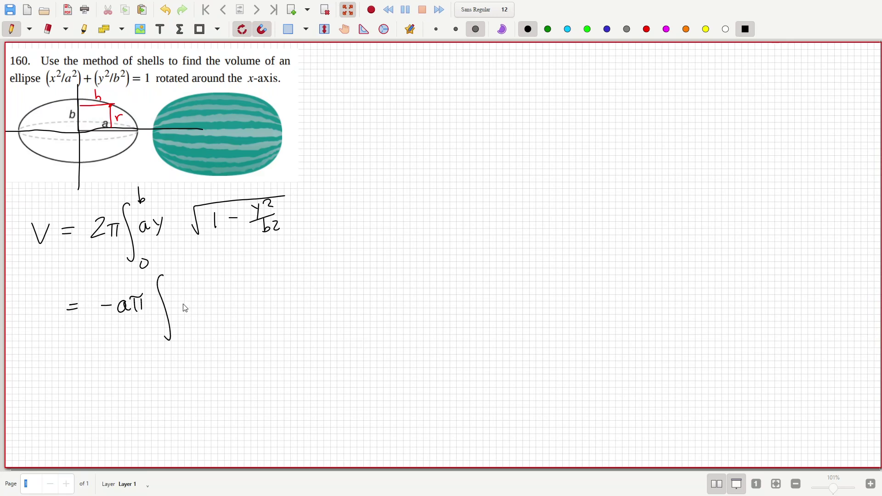
left_click_drag(205, 294, 214, 307)
mouse_move(217, 298)
left_mouse_down()
mouse_move(225, 296)
mouse_move(220, 313)
mouse_move(248, 327)
mouse_move(353, 255)
left_mouse_up()
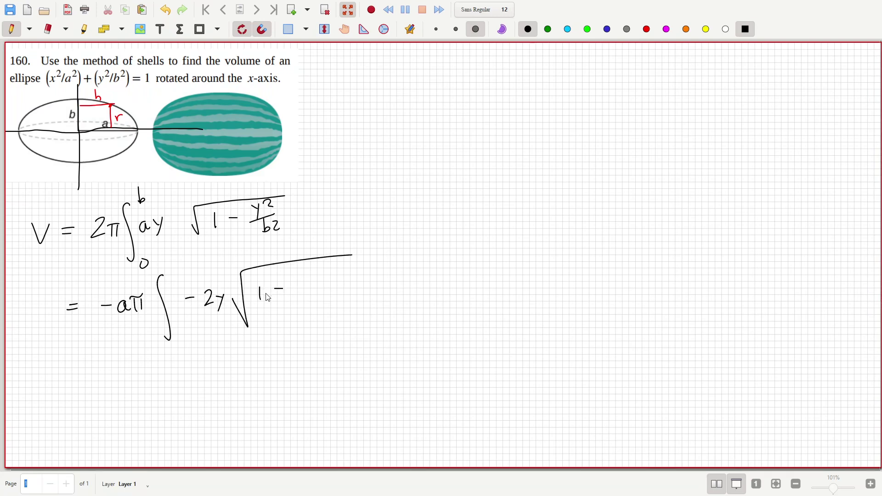
left_click_drag(259, 303, 327, 293)
mouse_move(294, 274)
left_mouse_down()
mouse_move(301, 289)
mouse_move(311, 275)
left_mouse_up()
- Erase the denominator b², the old root's left stroke and the leftover dash under b
key("shift+ctrl+e")
mouse_move(303, 307)
left_mouse_down()
mouse_move(295, 323)
mouse_move(254, 322)
mouse_move(234, 306)
mouse_move(255, 327)
mouse_move(287, 307)
mouse_move(262, 311)
mouse_move(325, 291)
left_mouse_up()
mouse_move(257, 306)
left_mouse_down()
mouse_move(241, 305)
mouse_move(246, 278)
mouse_move(241, 304)
mouse_move(248, 277)
mouse_move(335, 255)
left_mouse_up()
key("shift+ctrl+p")
key("shift+ctrl+e")
left_click_drag(275, 300, 263, 300)
key("shift+ctrl+p")
- Add the fraction bar making −(a/b)π and trim the root's overhanging overline
mouse_move(117, 316)
left_mouse_down()
mouse_move(130, 316)
mouse_move(124, 339)
left_mouse_up()
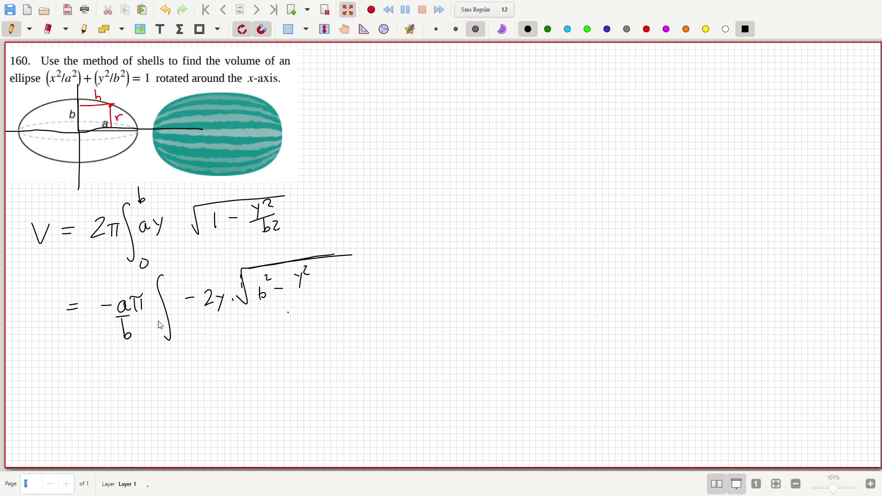
key("shift+ctrl+e")
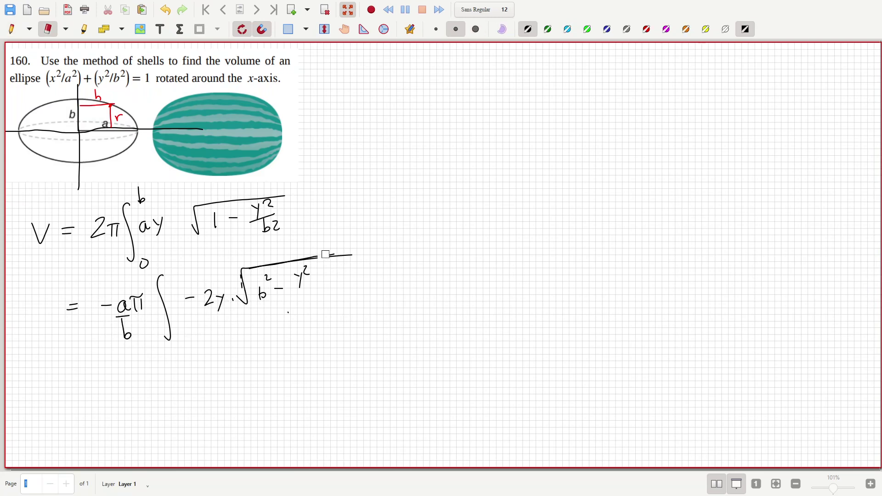
left_click_drag(353, 254, 320, 256)
key("shift+ctrl+p")
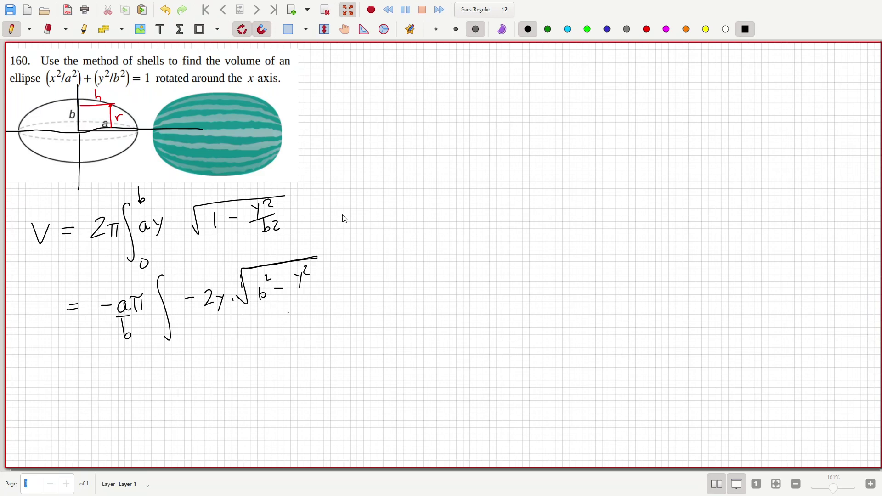
- Write dy at the end of the first and second integrals
mouse_move(318, 205)
left_mouse_down()
mouse_move(312, 211)
mouse_move(319, 212)
left_mouse_up()
left_click_drag(328, 199, 330, 213)
left_click_drag(345, 276, 345, 282)
mouse_move(348, 266)
left_mouse_down()
mouse_move(346, 285)
mouse_move(353, 278)
left_mouse_up()
left_click_drag(361, 266, 354, 291)
- Start the third line with = −(a/b)π∫ d/dy and an opening parenthesis
mouse_move(59, 388)
left_mouse_down()
mouse_move(75, 394)
mouse_move(117, 382)
mouse_move(144, 392)
left_mouse_up()
left_click_drag(127, 400, 133, 420)
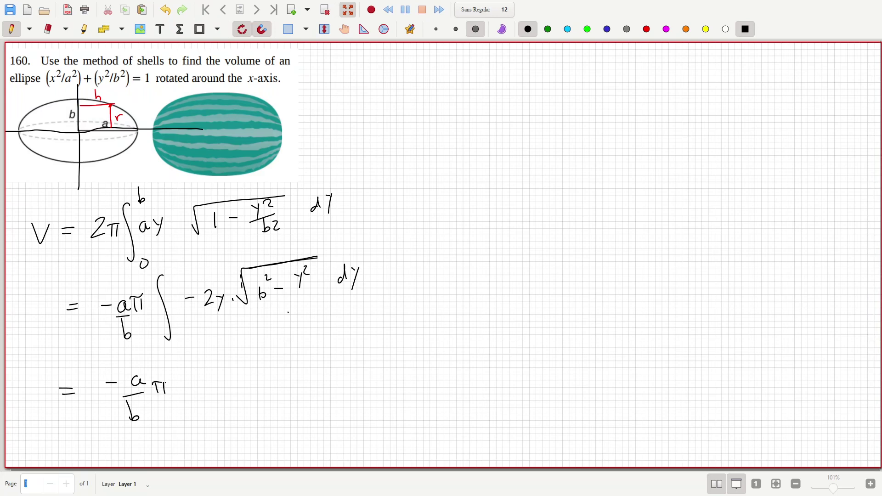
left_click_drag(168, 377, 166, 394)
left_click_drag(188, 360, 197, 420)
left_click_drag(253, 362, 253, 383)
mouse_move(240, 387)
left_mouse_down()
mouse_move(260, 385)
mouse_move(240, 408)
mouse_move(261, 414)
left_mouse_up()
mouse_move(289, 353)
left_mouse_down()
mouse_move(289, 390)
mouse_move(313, 364)
left_mouse_up()
- Finish the third line with (b² − y²)^(3/2) dy and the 2/3 factor
left_click_drag(317, 369, 331, 370)
left_click_drag(337, 361, 335, 377)
left_click_drag(338, 350, 346, 356)
left_click_drag(351, 347, 355, 380)
left_click_drag(358, 327, 356, 337)
mouse_move(371, 327)
left_mouse_down()
mouse_move(363, 344)
mouse_move(372, 338)
mouse_move(401, 371)
left_mouse_up()
left_click_drag(407, 358, 409, 382)
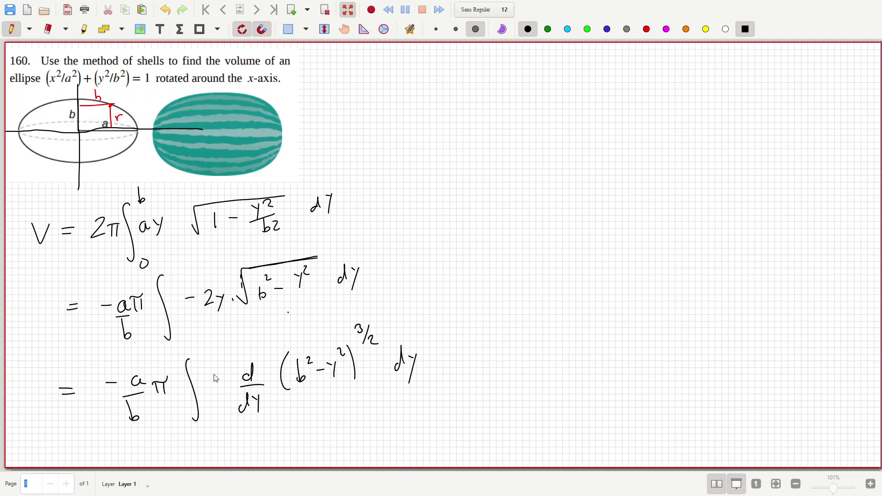
mouse_move(214, 372)
left_mouse_down()
mouse_move(225, 381)
mouse_move(214, 406)
left_mouse_up()
- Begin the next step in the upper right with = −(a/b)π
left_click_drag(408, 85, 419, 89)
left_click_drag(481, 69, 498, 77)
left_click_drag(488, 84, 493, 103)
mouse_move(509, 72)
left_mouse_down()
mouse_move(519, 81)
mouse_move(523, 69)
mouse_move(561, 70)
left_mouse_up()
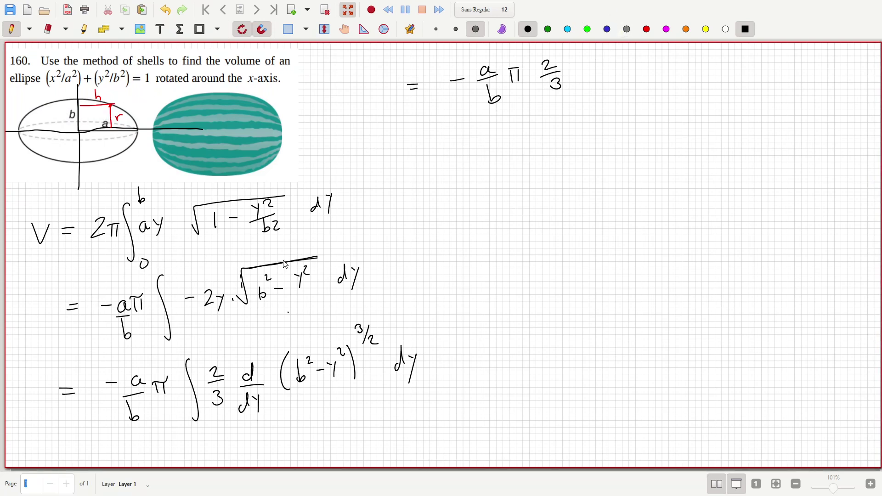
- Hatch the ellipse's upper-right quarter
left_click_drag(81, 131, 110, 94)
left_click_drag(85, 140, 117, 110)
mouse_move(92, 156)
left_mouse_down()
mouse_move(128, 123)
mouse_move(146, 120)
left_mouse_up()
left_click_drag(110, 156, 126, 136)
- Append (b² − y²)^(3/2) evaluated from 0 to b after the 2/3
mouse_move(556, 52)
left_mouse_down()
mouse_move(591, 79)
mouse_move(612, 74)
mouse_move(606, 77)
left_mouse_up()
left_click_drag(616, 55, 635, 65)
left_click_drag(639, 63, 646, 78)
mouse_move(653, 51)
left_mouse_down()
mouse_move(655, 75)
mouse_move(663, 46)
mouse_move(664, 54)
left_mouse_up()
mouse_move(674, 45)
left_mouse_down()
mouse_move(669, 58)
mouse_move(693, 84)
mouse_move(708, 85)
left_mouse_up()
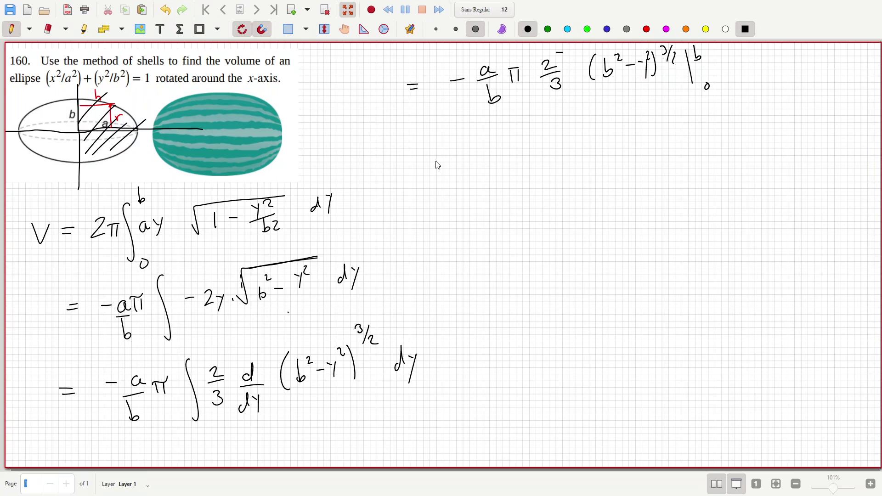
- Write = (a/b)π·(2/3)·b³ on the next line and cancel the twos
left_click_drag(436, 164, 442, 165)
left_click_drag(498, 146, 500, 186)
mouse_move(522, 148)
left_mouse_down()
mouse_move(521, 156)
mouse_move(533, 146)
left_mouse_up()
mouse_move(529, 147)
left_mouse_down()
mouse_move(531, 159)
mouse_move(563, 151)
left_mouse_up()
mouse_move(547, 157)
left_mouse_down()
mouse_move(568, 154)
mouse_move(557, 181)
left_mouse_up()
mouse_move(591, 138)
left_mouse_down()
mouse_move(590, 156)
mouse_move(607, 142)
mouse_move(633, 147)
left_mouse_up()
left_click_drag(595, 125, 633, 147)
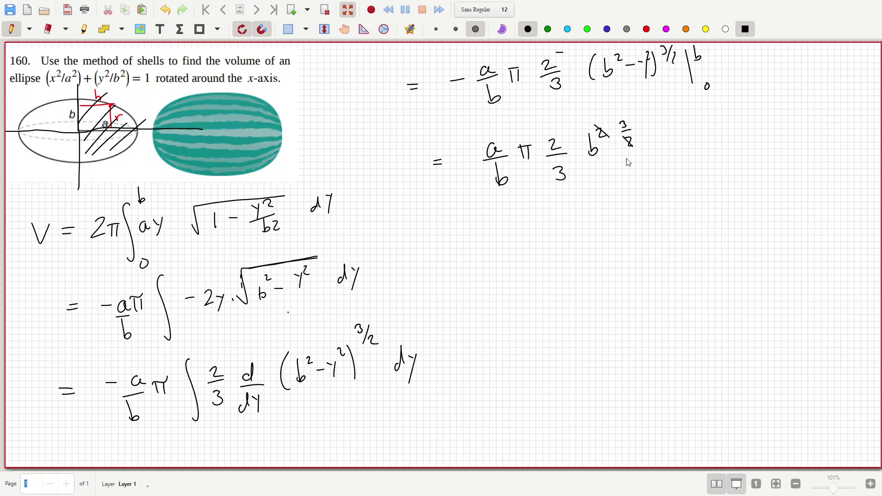
- Note the result is doubled with × 2 and write (4/3)(a/b)π on the next line
left_click_drag(725, 148, 740, 163)
mouse_move(736, 147)
left_mouse_down()
mouse_move(769, 134)
mouse_move(780, 160)
left_mouse_up()
left_click_drag(531, 229, 542, 238)
mouse_move(536, 233)
left_mouse_down()
mouse_move(534, 249)
mouse_move(547, 247)
left_mouse_up()
left_click_drag(530, 260, 537, 258)
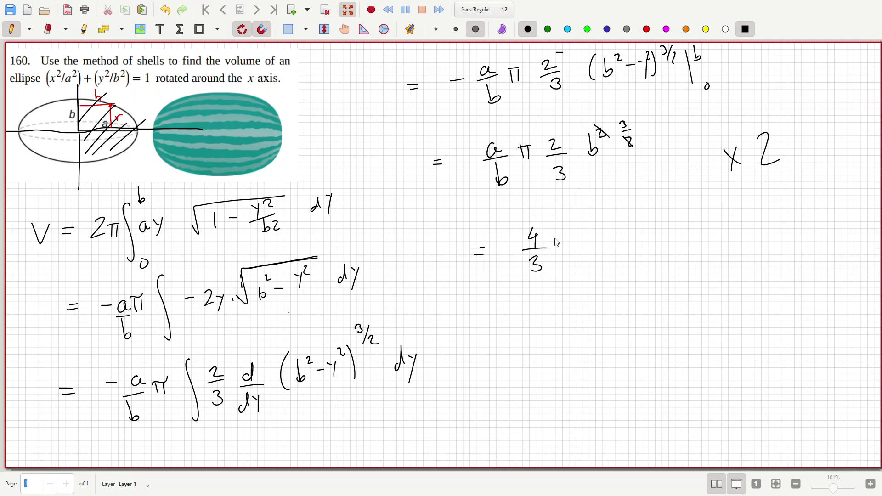
left_click_drag(575, 237, 585, 239)
left_click_drag(566, 244, 587, 241)
left_click_drag(603, 234, 620, 229)
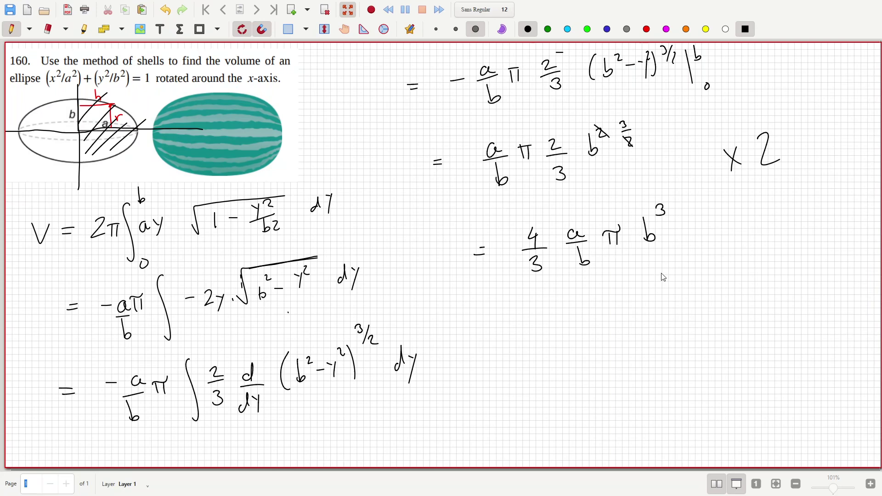
- Add a Note: a = b = r gives V = 4/3 π r
mouse_move(687, 301)
left_mouse_down()
mouse_move(710, 276)
mouse_move(731, 298)
left_mouse_up()
mouse_move(710, 329)
left_mouse_down()
mouse_move(699, 339)
mouse_move(712, 341)
left_mouse_up()
mouse_move(736, 314)
left_mouse_down()
mouse_move(736, 334)
mouse_move(781, 322)
left_mouse_up()
left_click_drag(715, 378, 735, 373)
mouse_move(741, 382)
left_mouse_down()
mouse_move(756, 386)
mouse_move(783, 370)
left_mouse_up()
left_click_drag(780, 366, 788, 375)
left_click_drag(775, 387, 780, 385)
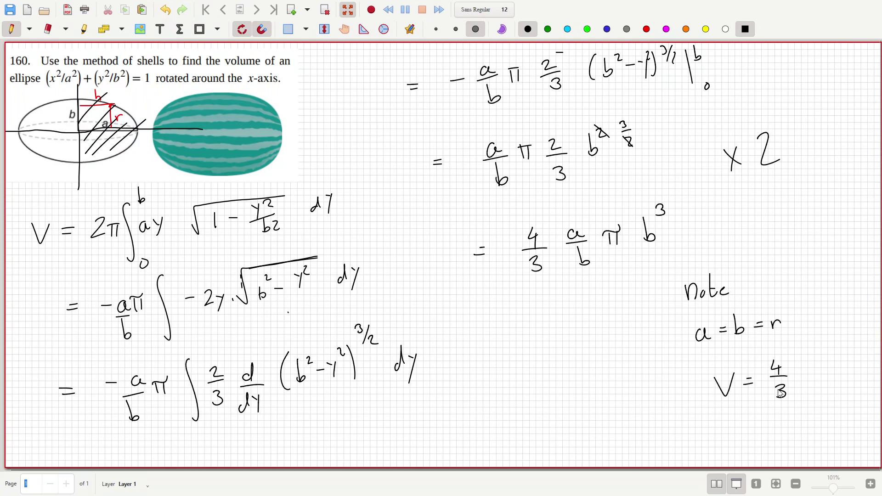
left_click_drag(821, 373, 829, 356)
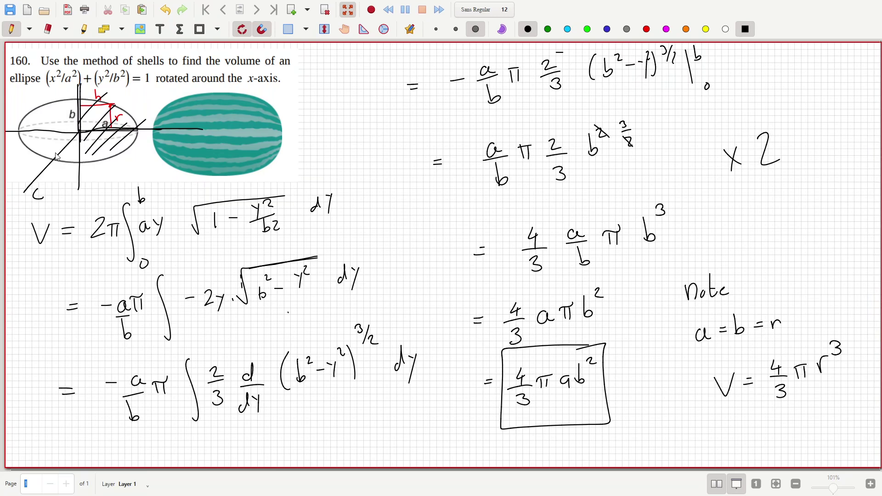
- Draw a line linking the boxed (4/3)πab² result to the a = b = r note
left_click_drag(613, 372, 751, 340)
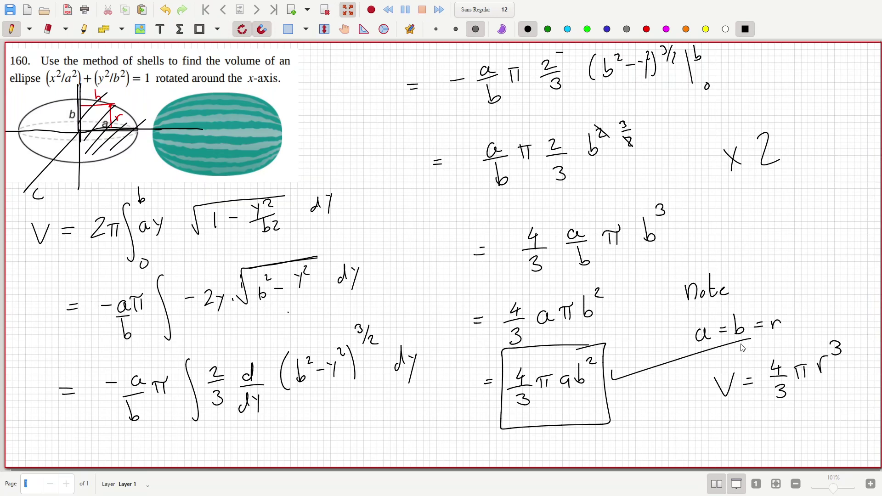